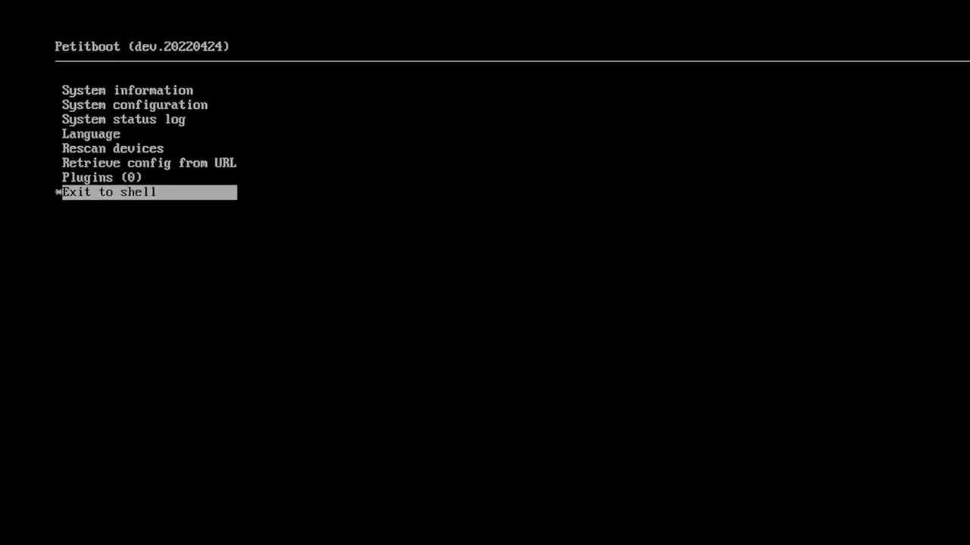
# View the Petitboot system information page with its storage devices and network interfaces, and return to the main menu
pyautogui.press('Up')
pyautogui.press('Up')
pyautogui.press('Up')
pyautogui.press('Up')
pyautogui.press('Up')
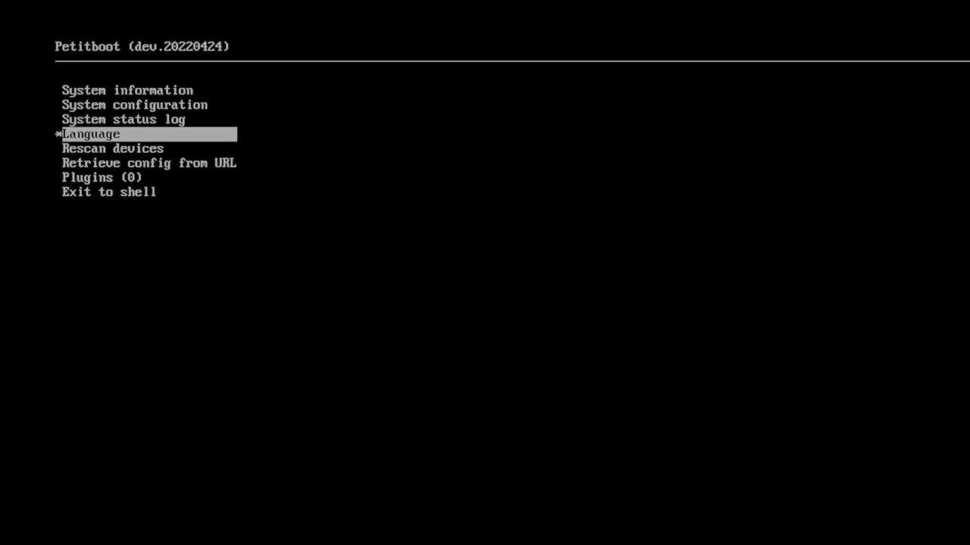
pyautogui.press('Up')
pyautogui.press('Up')
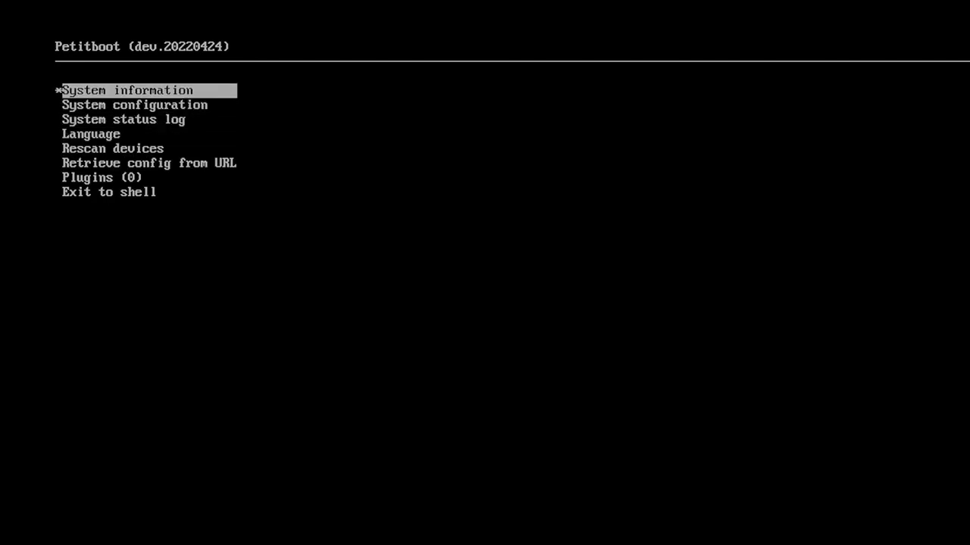
pyautogui.press('Return')
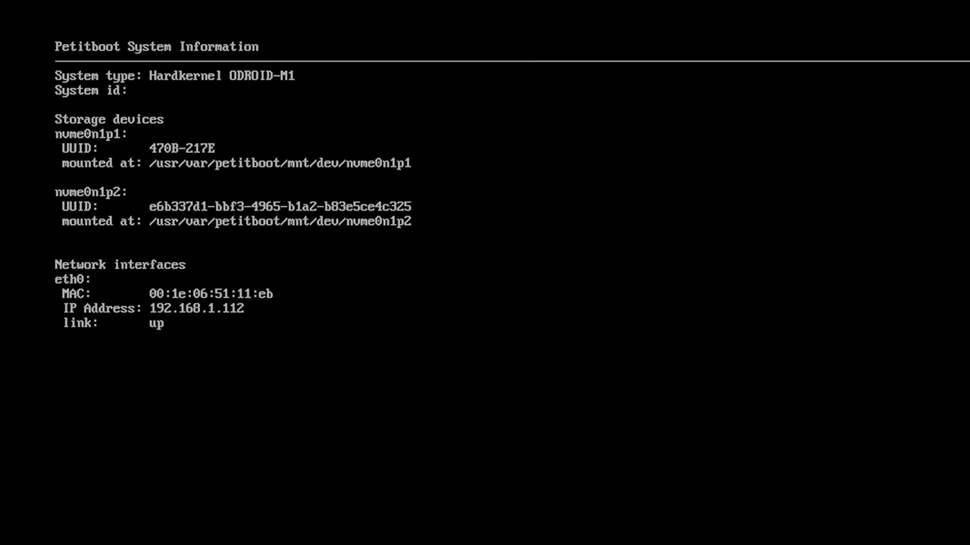
pyautogui.press('Escape')
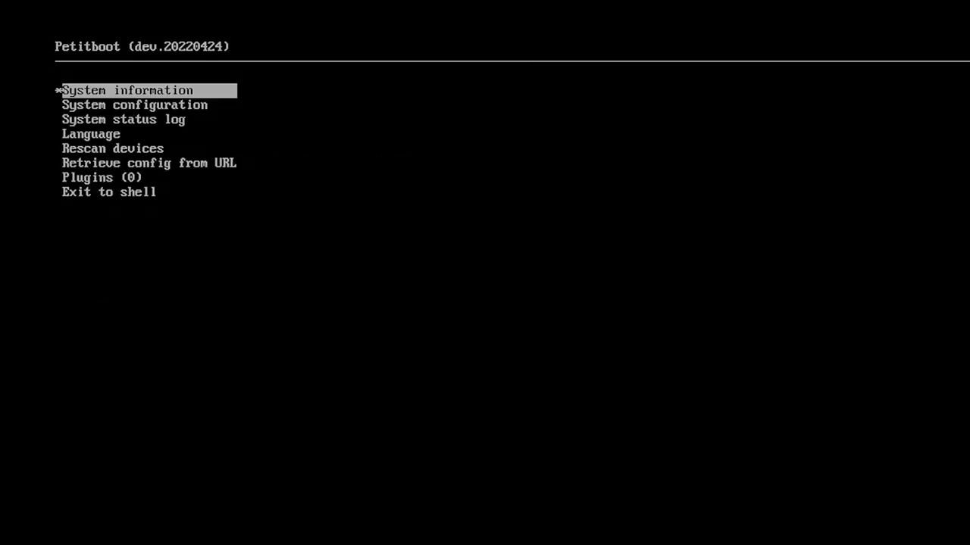
# View the Petitboot system configuration settings and leave them without making changes
pyautogui.press('Down')
pyautogui.press('Return')
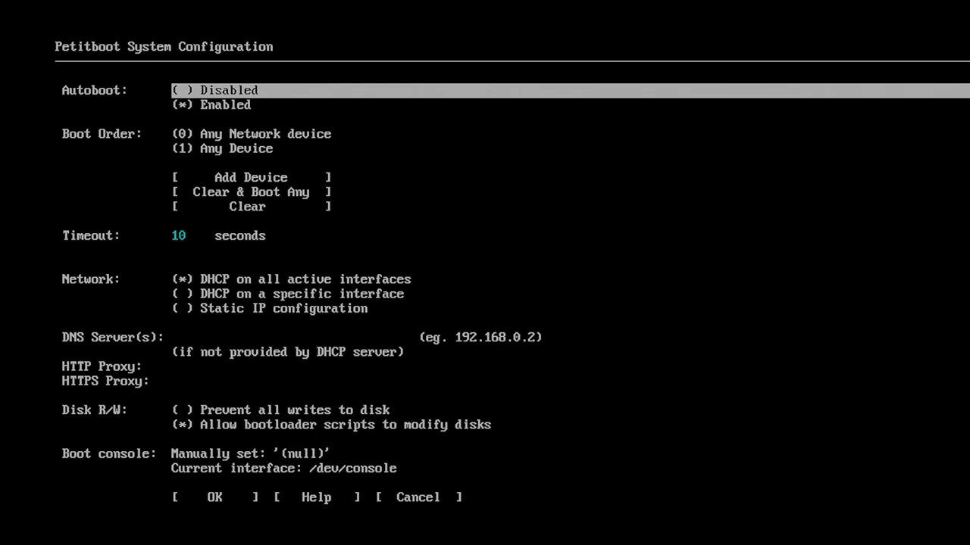
pyautogui.press('Escape')
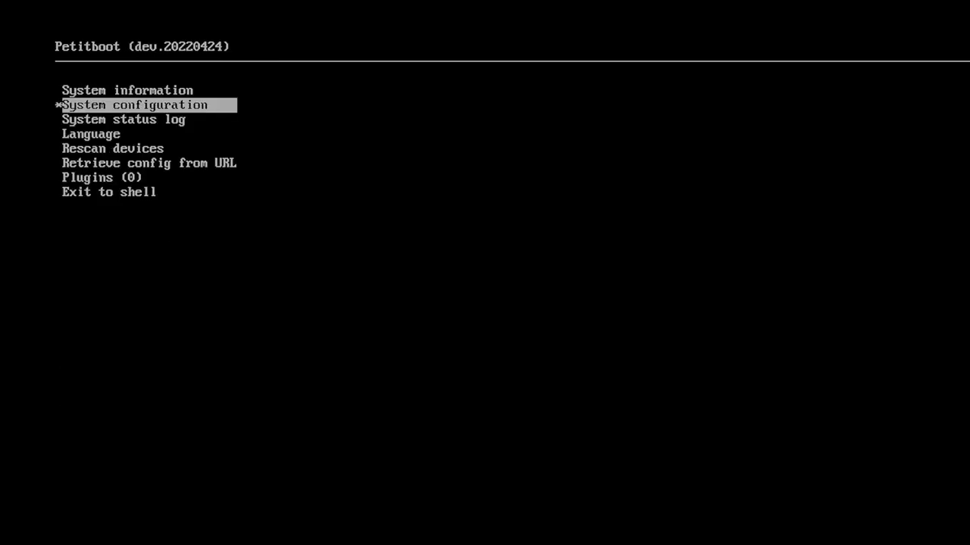
# Exit Petitboot to the shell and run udhcpc followed by netboot_default to load the network boot entries
pyautogui.press('Down')
pyautogui.press('Down')
pyautogui.press('Down')
pyautogui.press('Down')
pyautogui.press('Down')
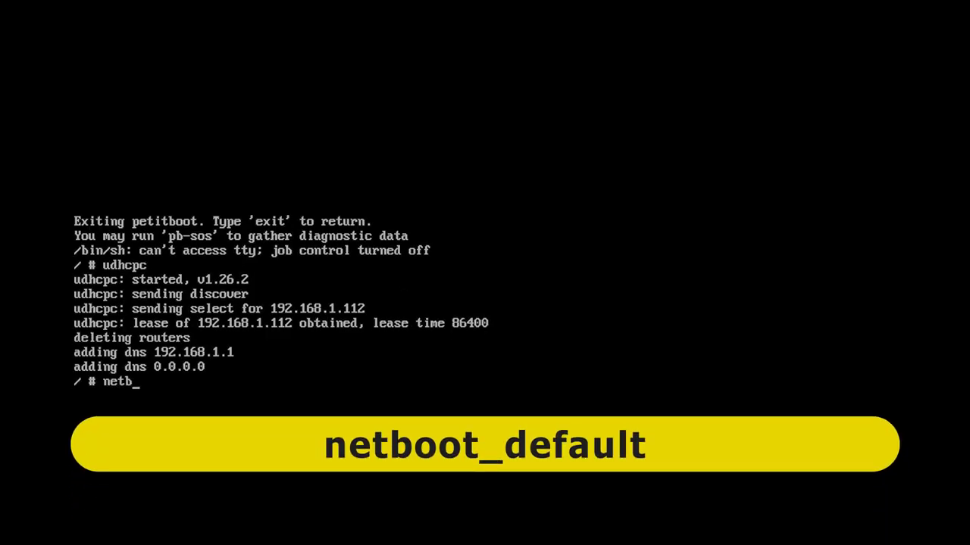
pyautogui.write('_default')
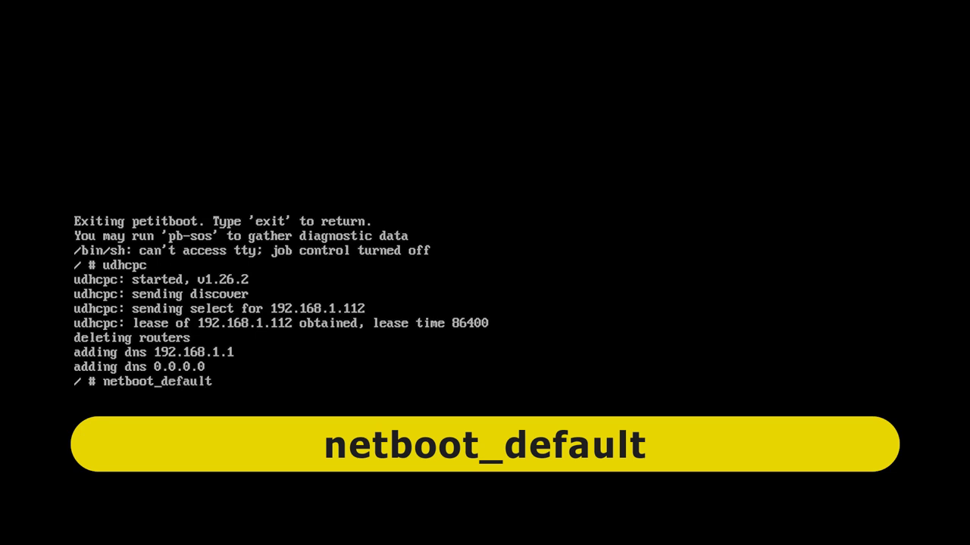
pyautogui.press('Return')
# Leave the shell with the exit command to return to the Petitboot menu
pyautogui.write('exi')
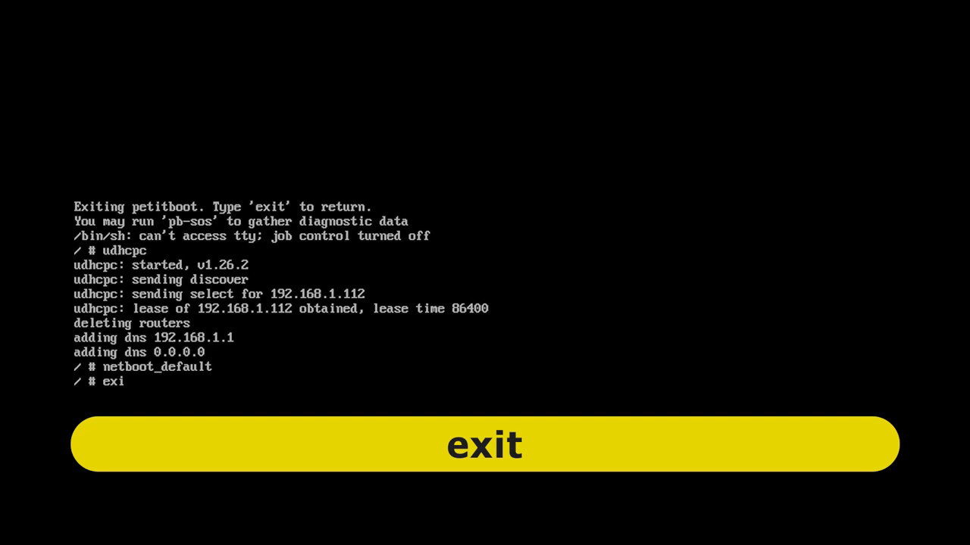
pyautogui.write('t')
pyautogui.press('Return')
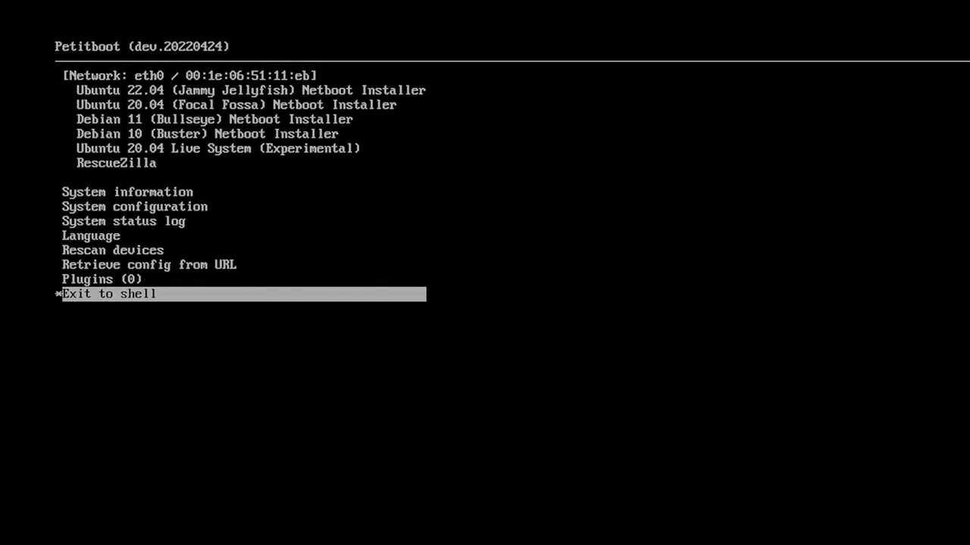
# Boot the Ubuntu 22.04 (Jammy Jellyfish) Netboot Installer from the network entries
pyautogui.press('Up')
pyautogui.press('Up')
pyautogui.press('Up')
pyautogui.press('Up')
pyautogui.press('Up')
pyautogui.press('Up')
pyautogui.press('Up')
pyautogui.press('Up')
pyautogui.press('Up')
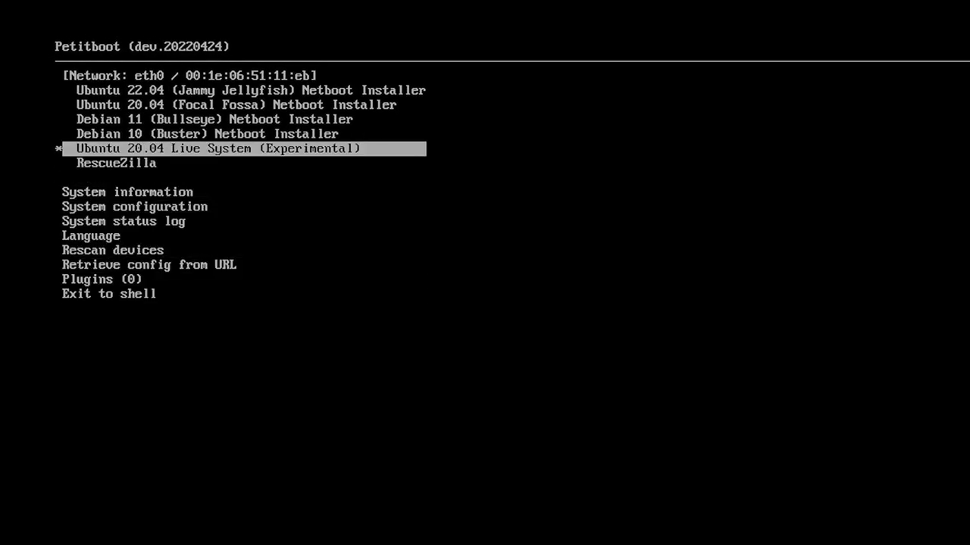
pyautogui.press('Up')
pyautogui.press('Up')
pyautogui.press('Up')
pyautogui.press('Up')
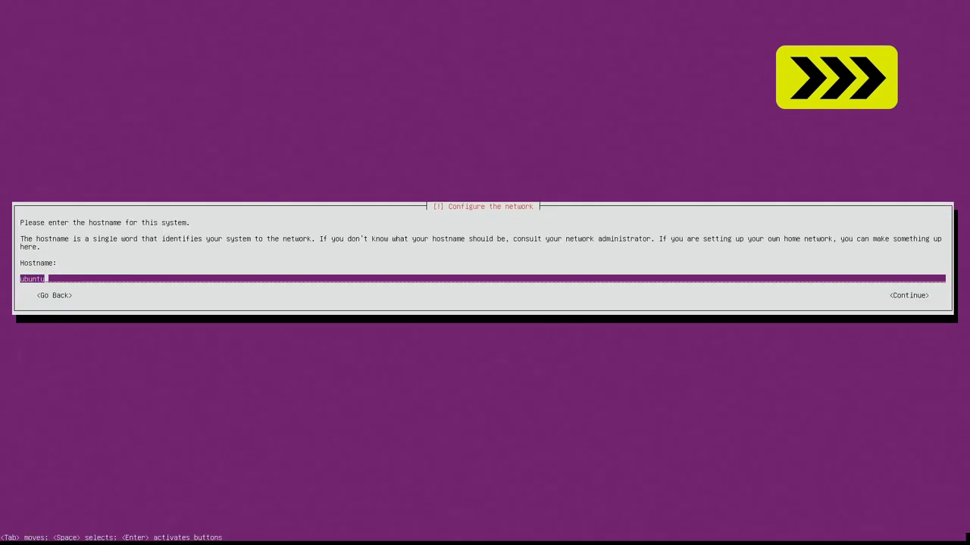
# Confirm the system hostname and choose the partitioning method "Guided - use entire disk"
pyautogui.press('Return')
pyautogui.press('Return')
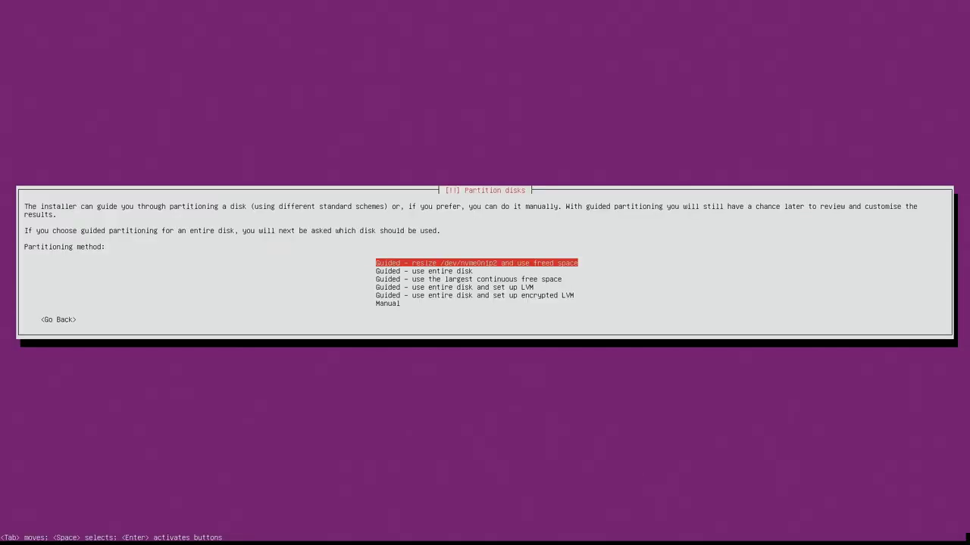
pyautogui.press('Down')
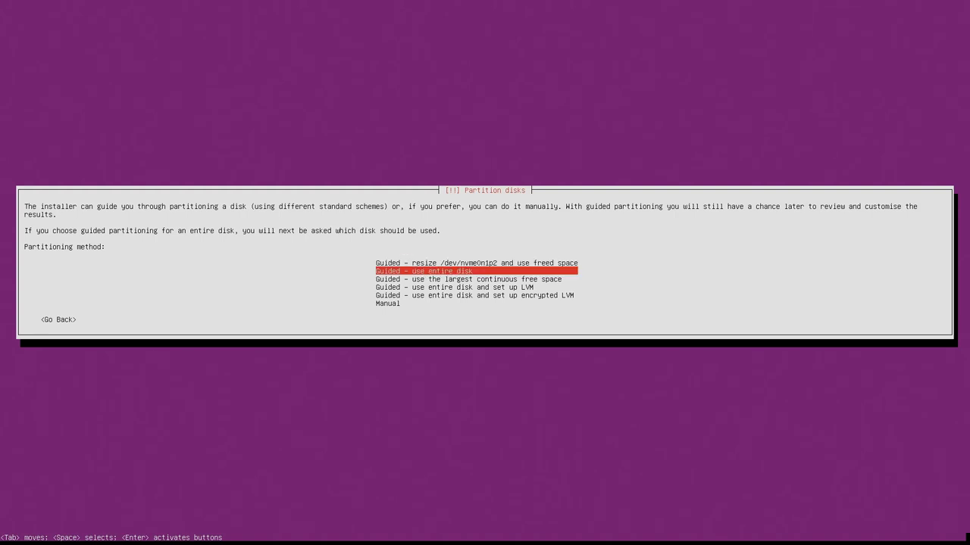
pyautogui.press('Return')
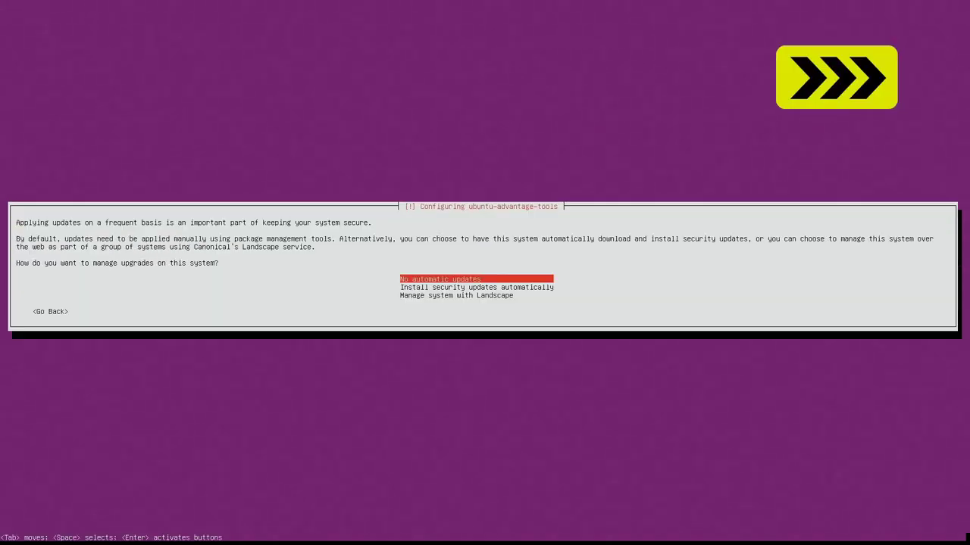
# Set upgrades to "No automatic updates" and find Ubuntu desktop among the predefined software collections
pyautogui.press('Return')
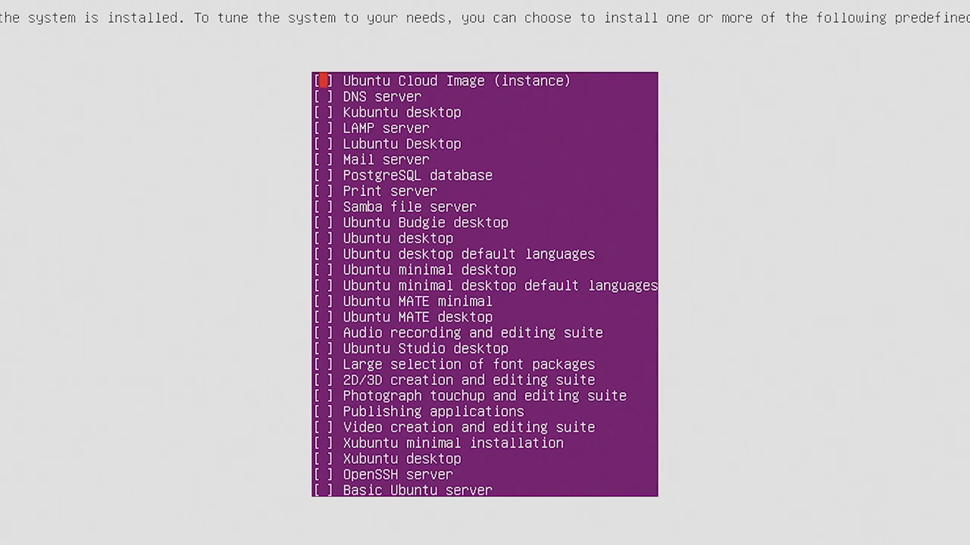
pyautogui.press('Down')
pyautogui.press('Down')
pyautogui.press('Down')
pyautogui.press('Down')
pyautogui.press('Down')
pyautogui.press('Down')
pyautogui.press('Down')
pyautogui.press('Down')
pyautogui.press('Down')
pyautogui.press('Down')
pyautogui.press('Down')
pyautogui.press('Down')
pyautogui.press('Down')
pyautogui.press('Down')
pyautogui.press('Down')
pyautogui.press('Down')
pyautogui.press('Up')
pyautogui.press('Up')
pyautogui.press('Up')
pyautogui.press('Up')
pyautogui.press('Up')
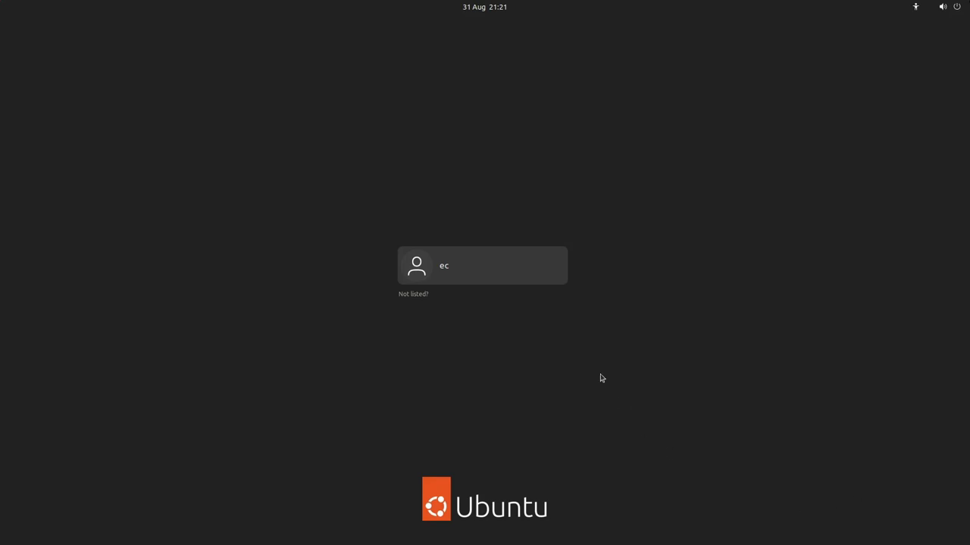
# Log in to the listed Ubuntu user account by entering the account password
pyautogui.click(436, 272)
pyautogui.write('•••••••••••')
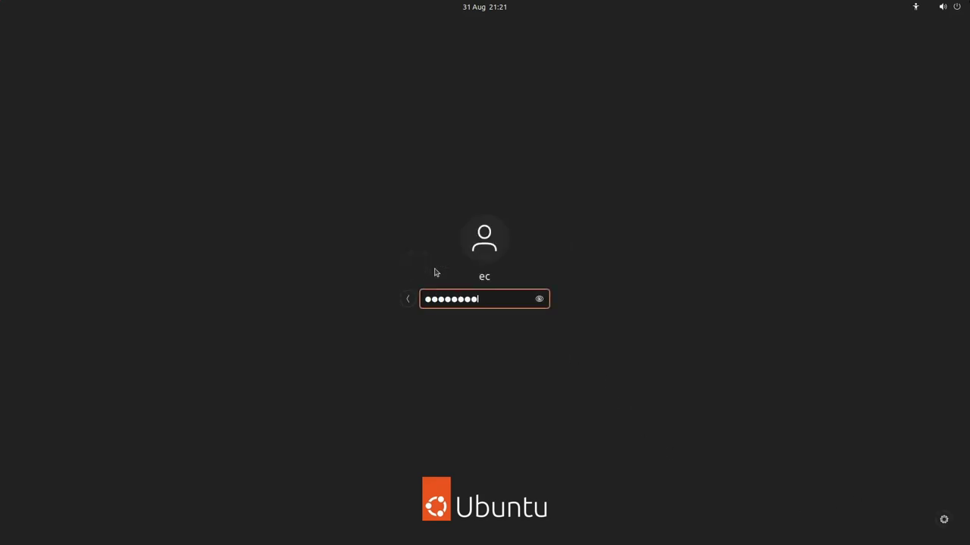
pyautogui.press('Return')
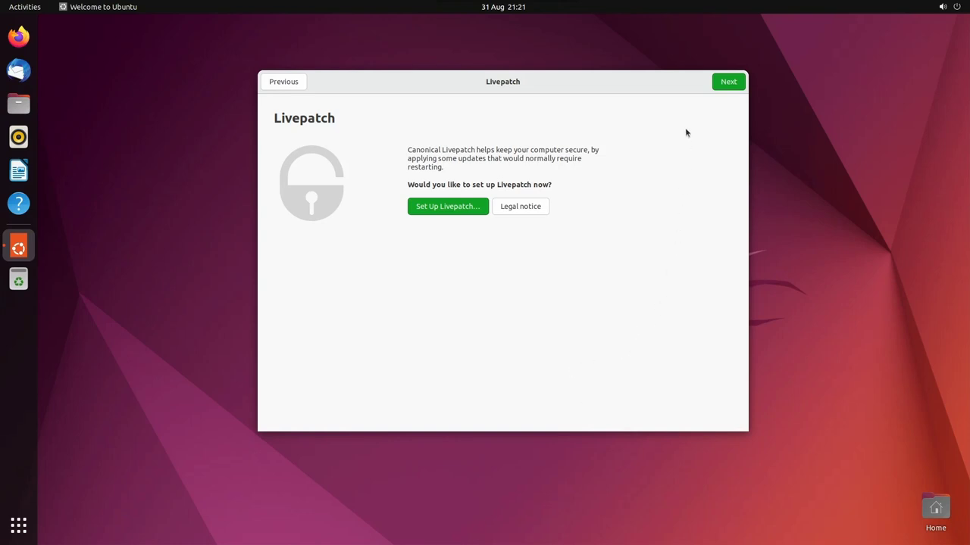
# Continue through the welcome wizard, skipping Livepatch and keeping the default system info reporting and Location Services settings
pyautogui.click(729, 82)
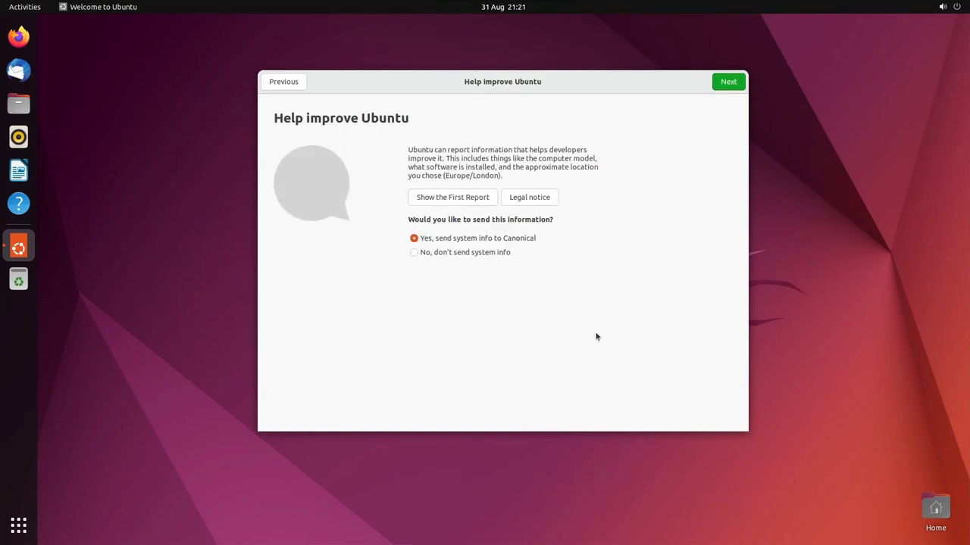
pyautogui.click(728, 84)
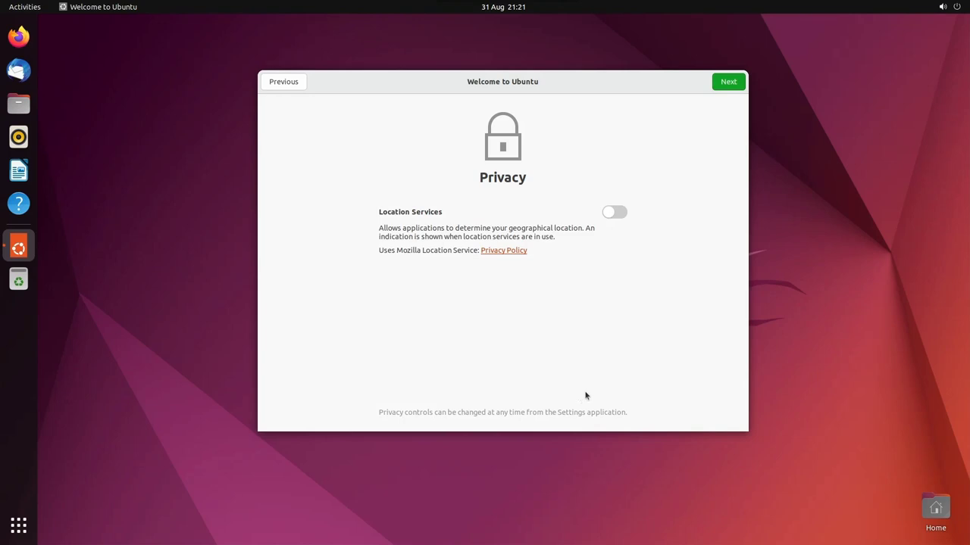
pyautogui.click(730, 83)
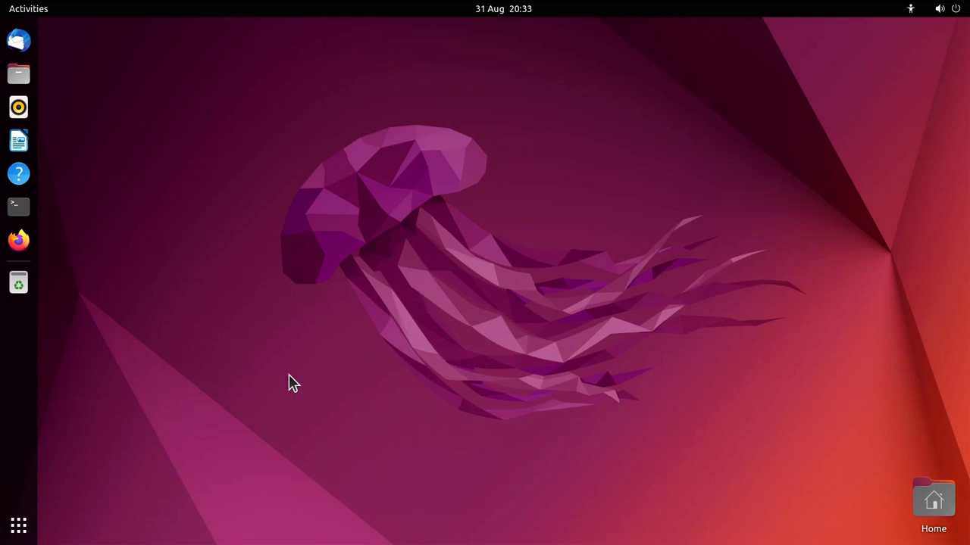
# Open System Monitor, examine the CPU, memory and network usage, and close it
pyautogui.click(18, 526)
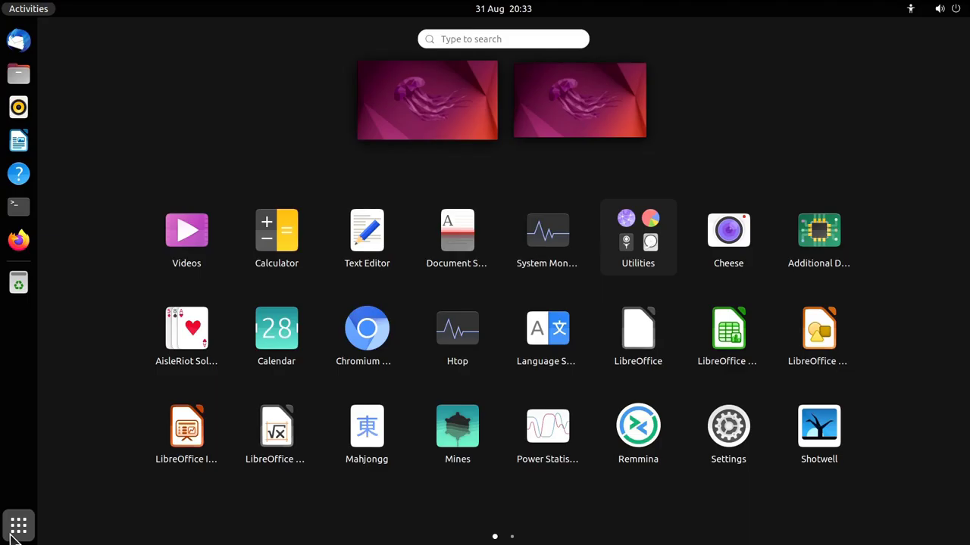
pyautogui.click(541, 243)
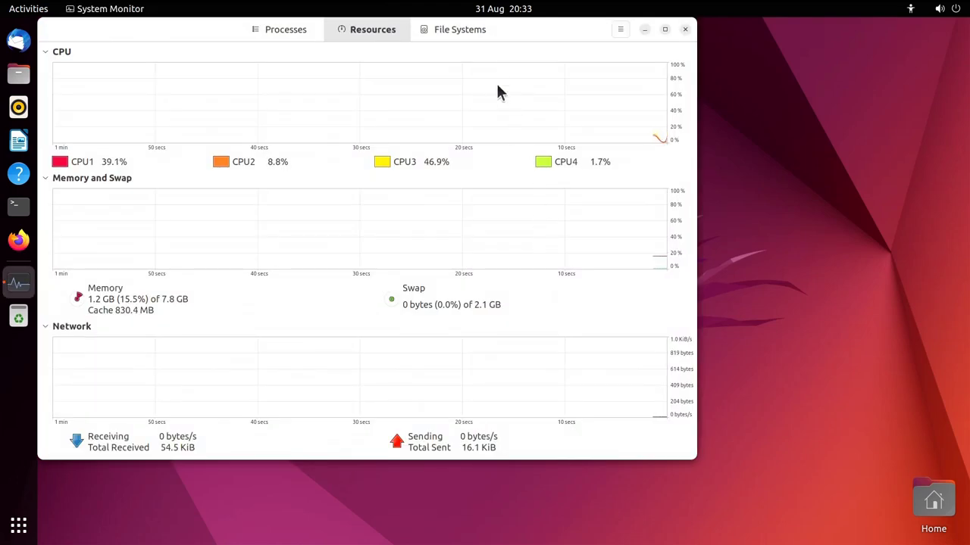
pyautogui.moveTo(518, 32); pyautogui.dragTo(615, 75)
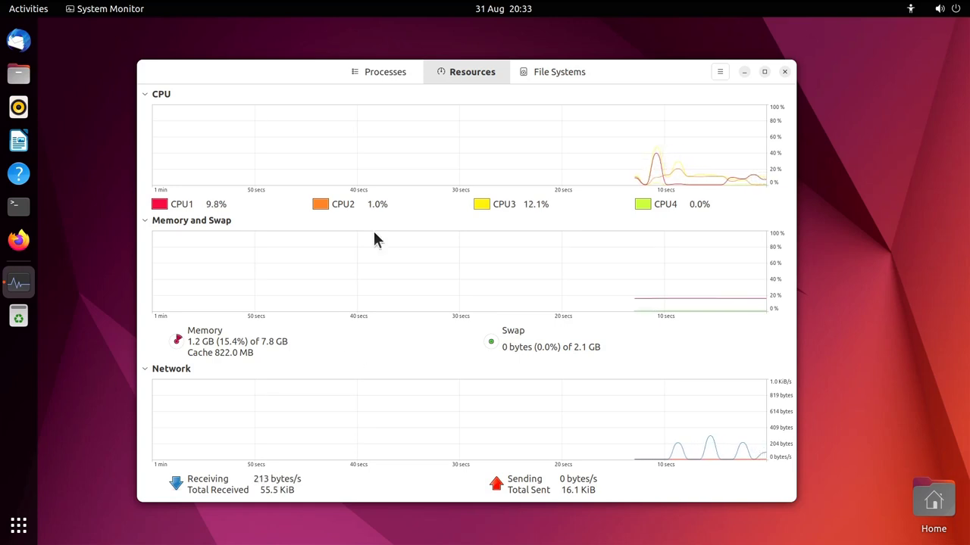
pyautogui.click(785, 72)
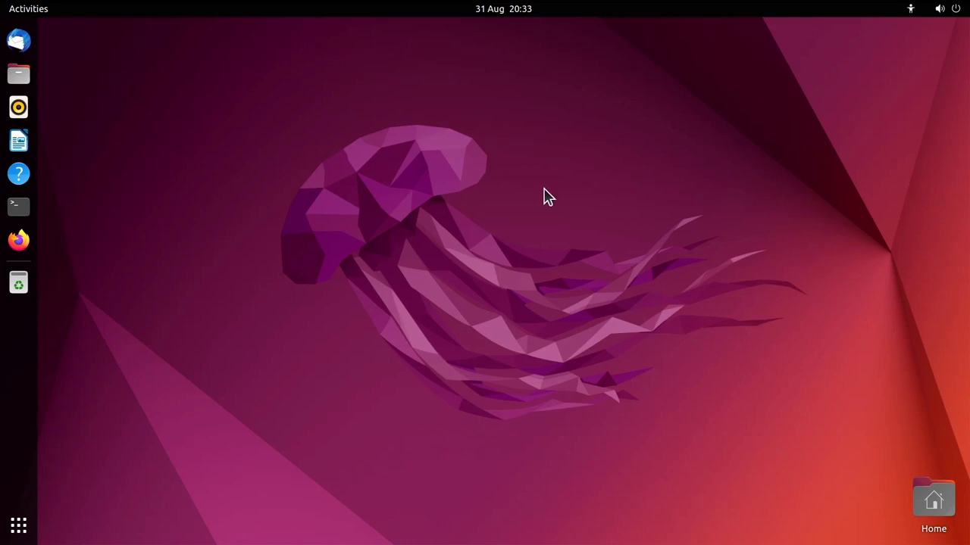
# Play the bookmarked "Sample 1080p 30fps" YouTube video in Firefox to check playback performance, and close the browser
pyautogui.click(19, 240)
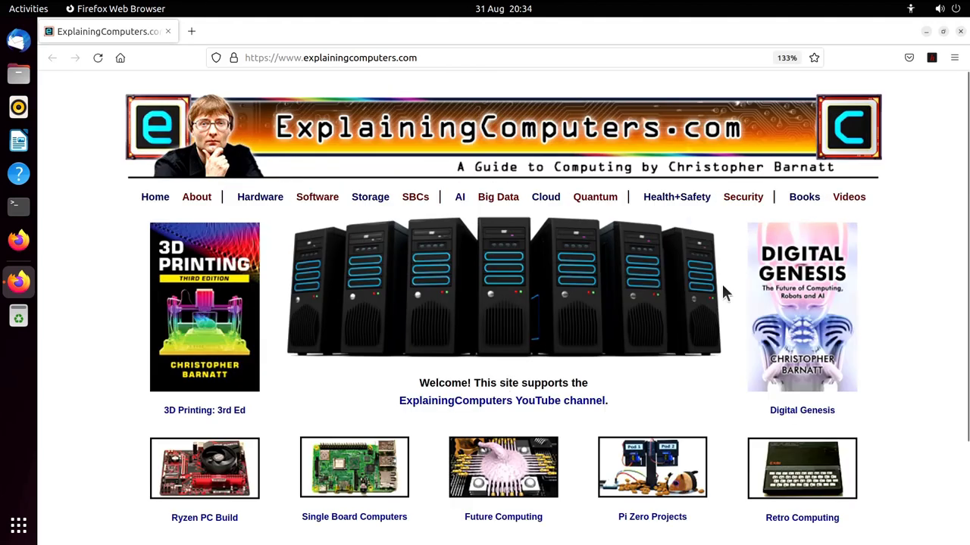
pyautogui.click(954, 59)
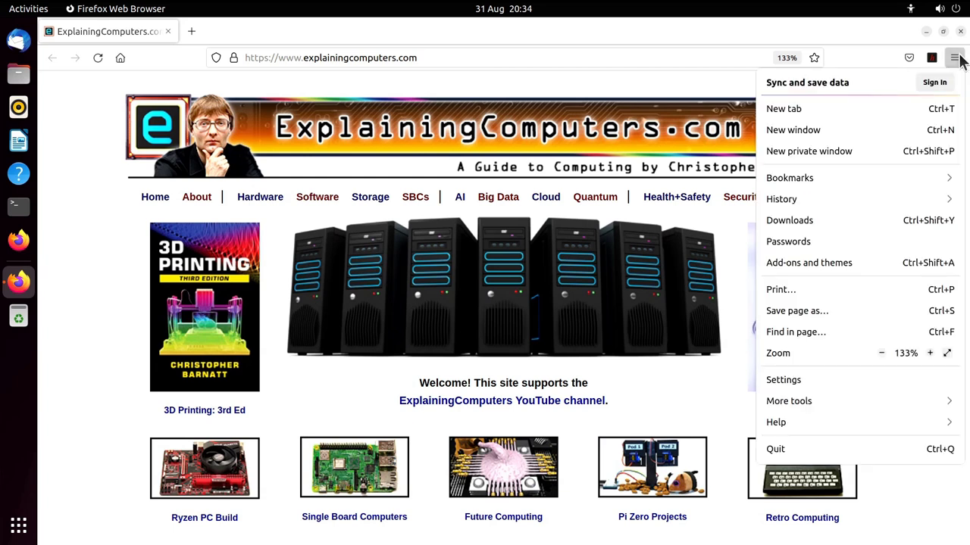
pyautogui.click(836, 175)
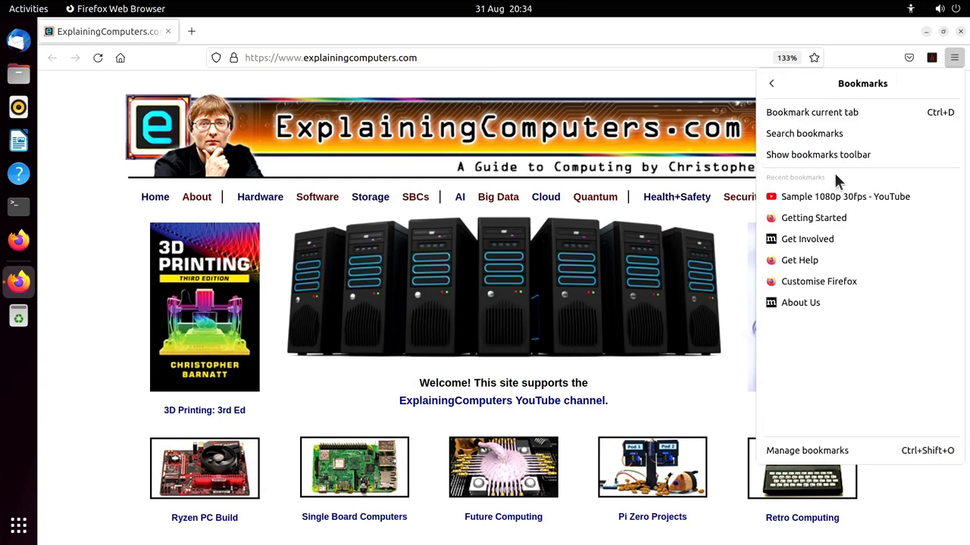
pyautogui.click(841, 197)
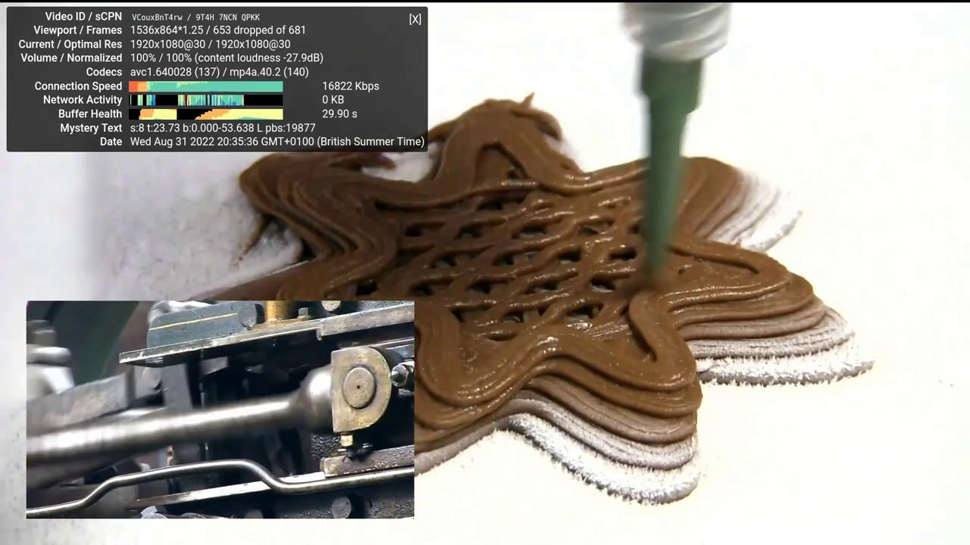
pyautogui.press('Escape')
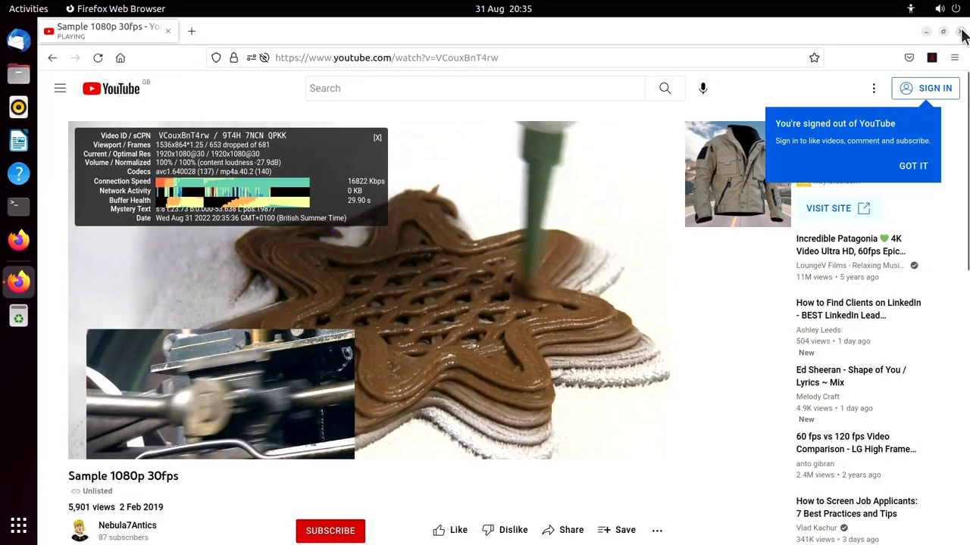
pyautogui.click(960, 31)
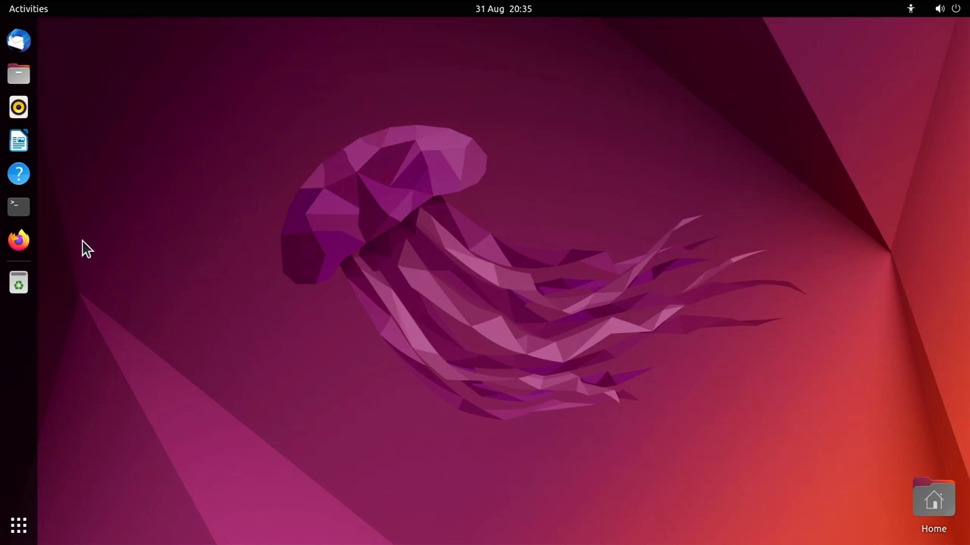
# Open a terminal and list the system's block devices with lsblk
pyautogui.click(18, 206)
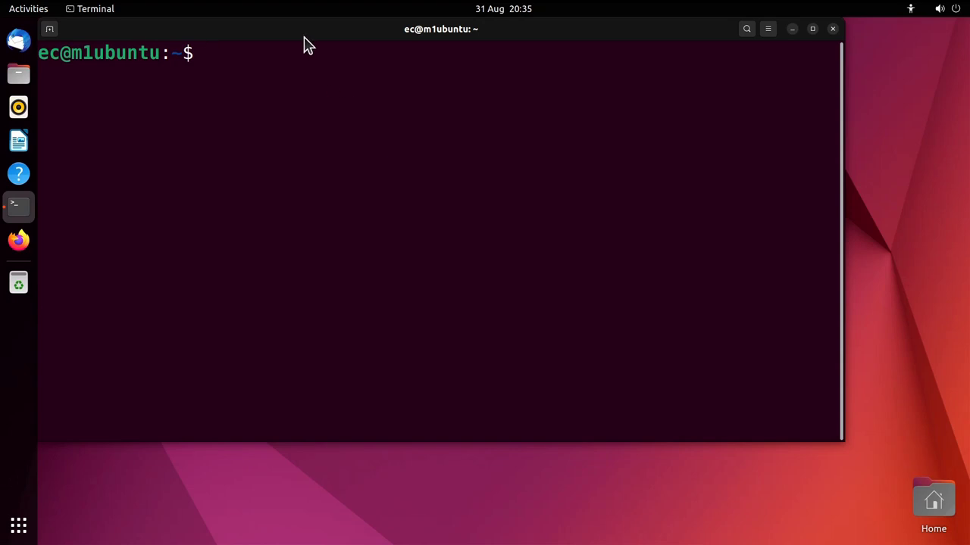
pyautogui.moveTo(306, 36); pyautogui.dragTo(379, 96)
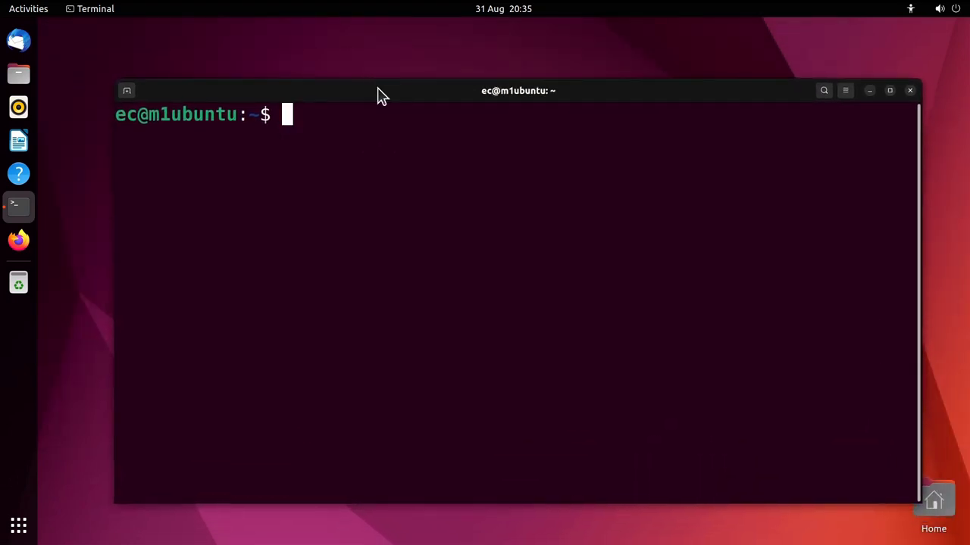
pyautogui.write('lsblk')
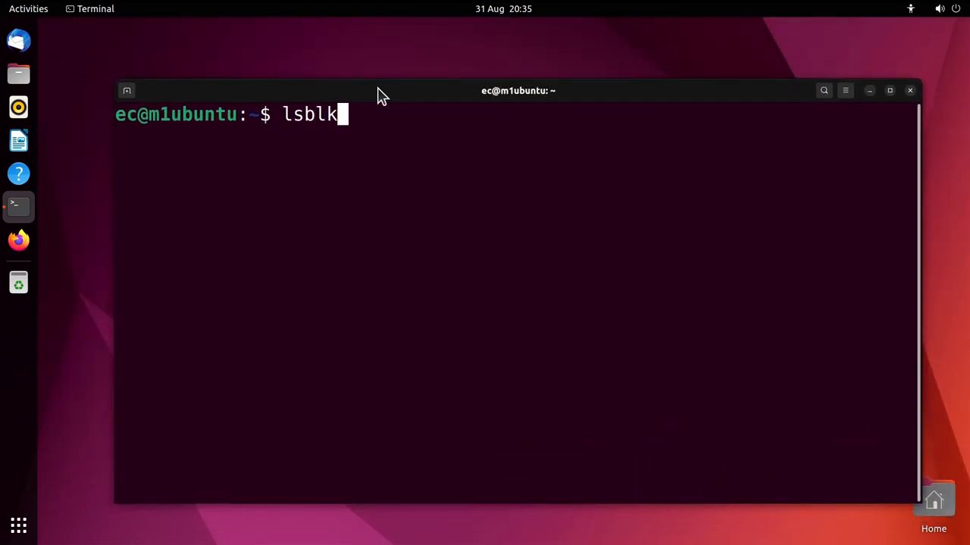
pyautogui.press('Return')
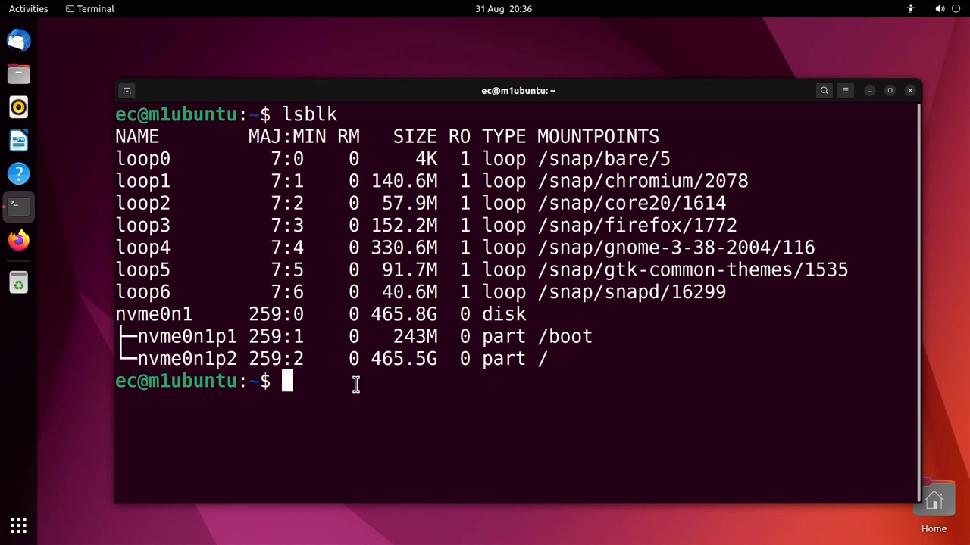
# Test the direct read speeds of /dev/nvme0n1 and /dev/sda with sudo hdparm -t --direct, entering the account password, and close the terminal
pyautogui.press('Up')
pyautogui.press('Up')
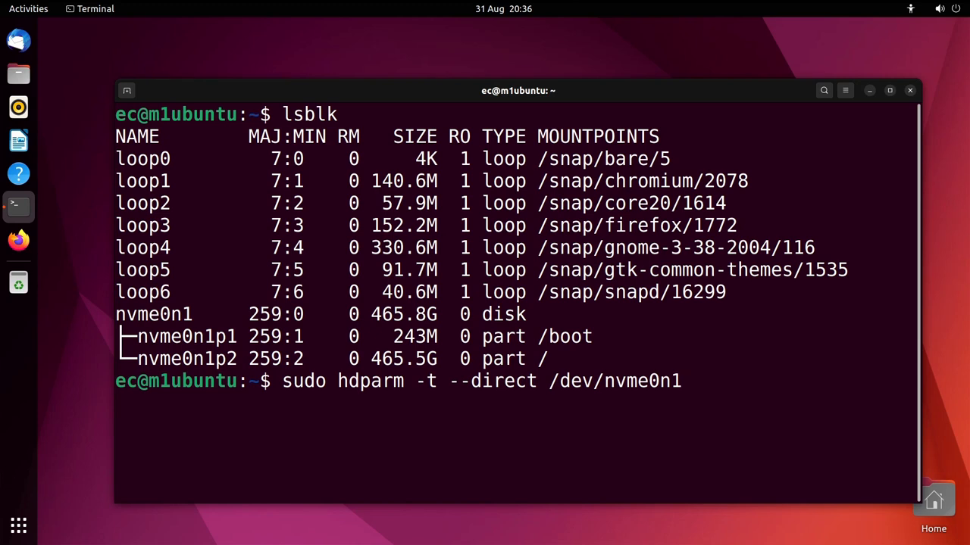
pyautogui.press('Return')
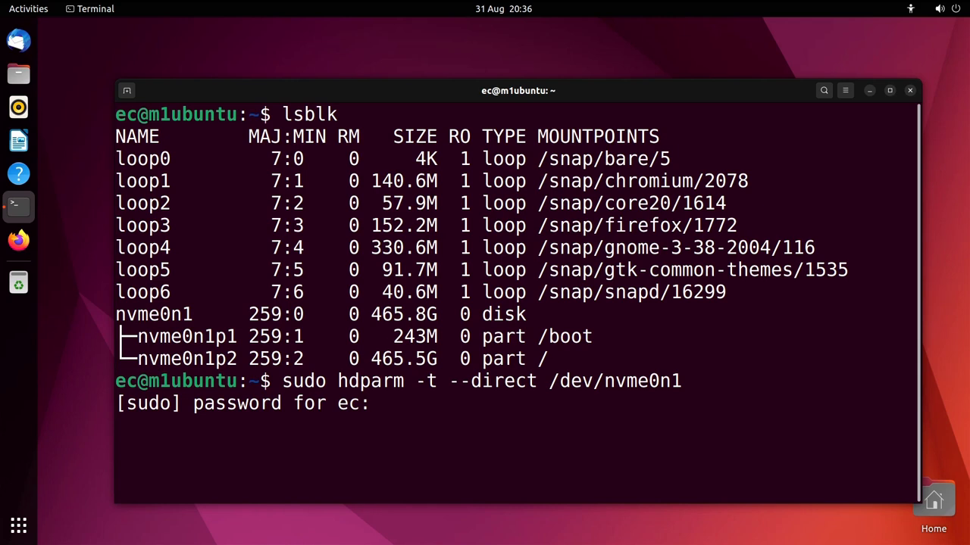
pyautogui.press('Return')
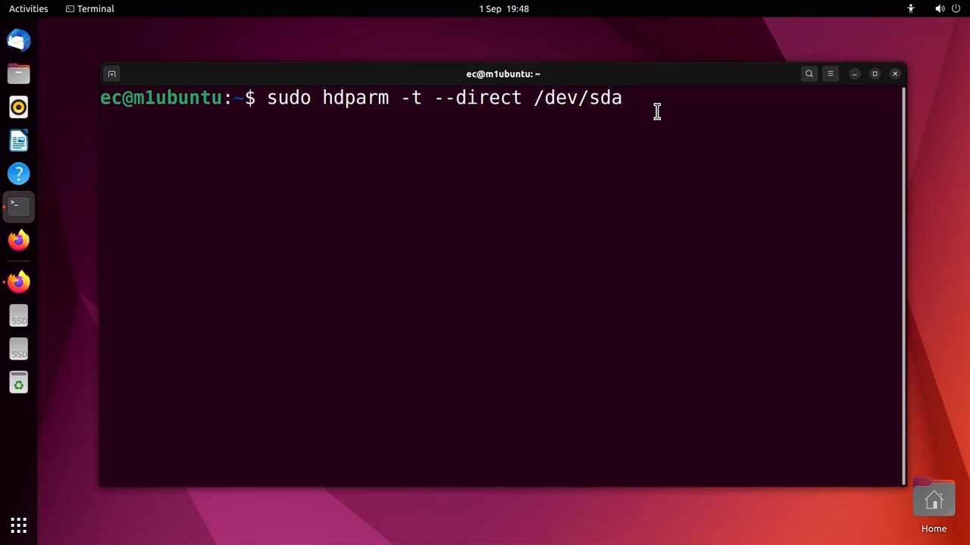
pyautogui.press('Return')
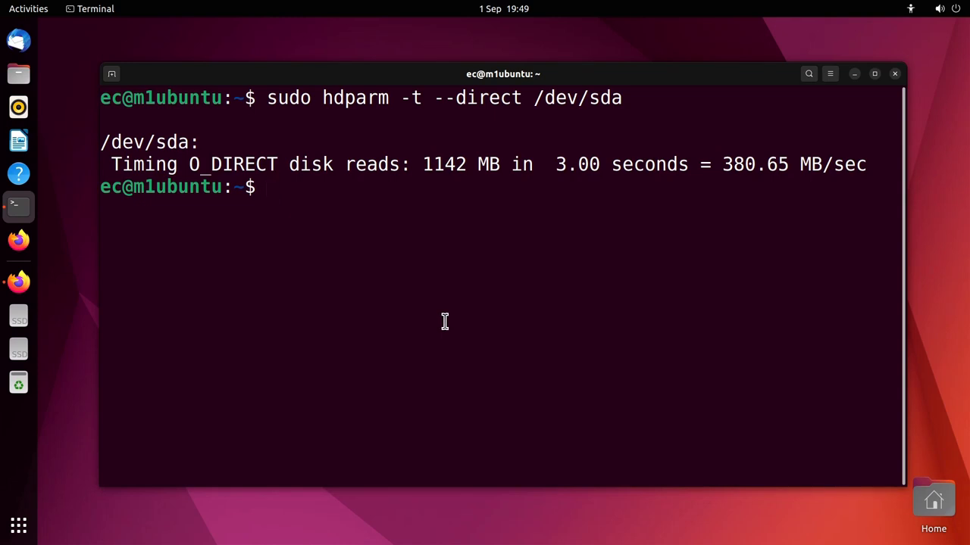
pyautogui.click(895, 74)
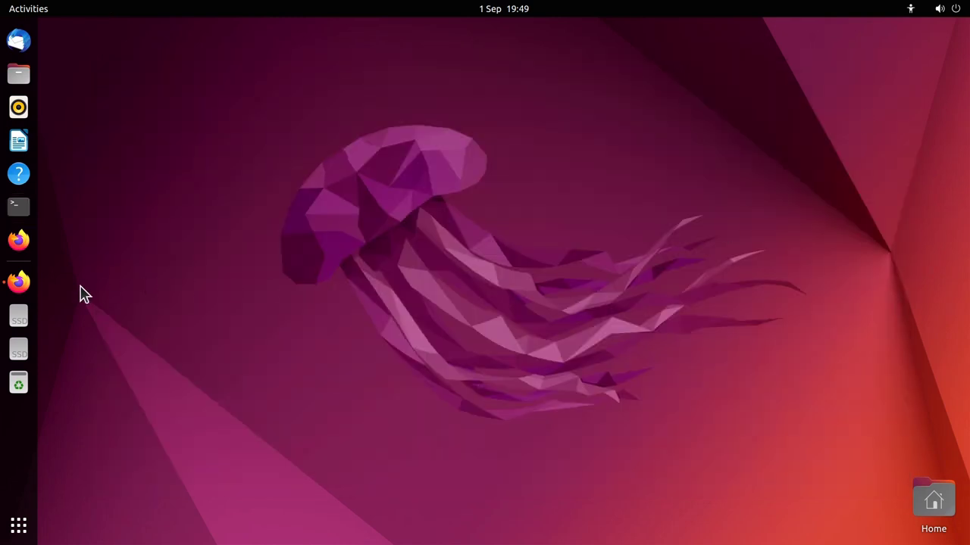
# Examine the ODROID-M1 OS image pages on the ODROID Wiki, including the Android software release page, and close Firefox
pyautogui.click(18, 283)
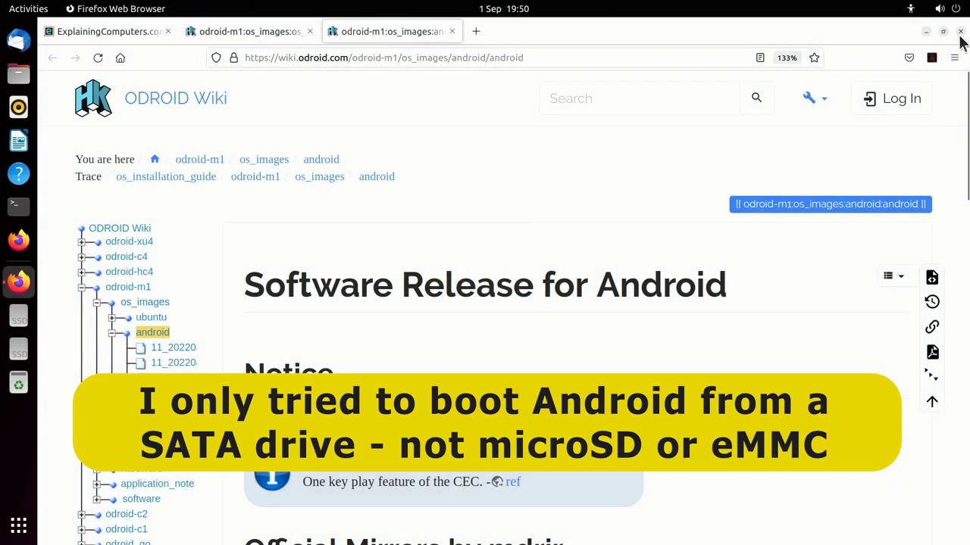
pyautogui.click(960, 31)
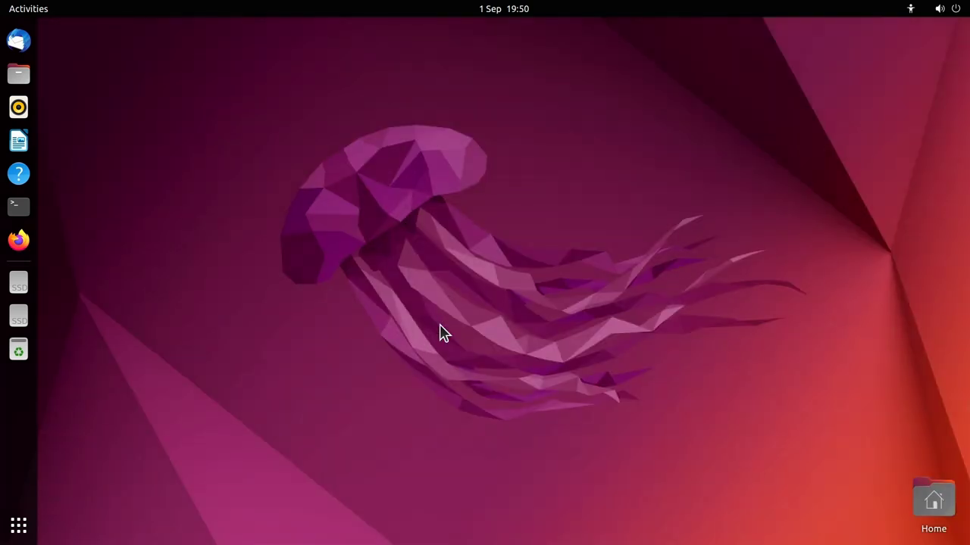
# Restart the Ubuntu system to reach the Petitboot menu
pyautogui.click(946, 11)
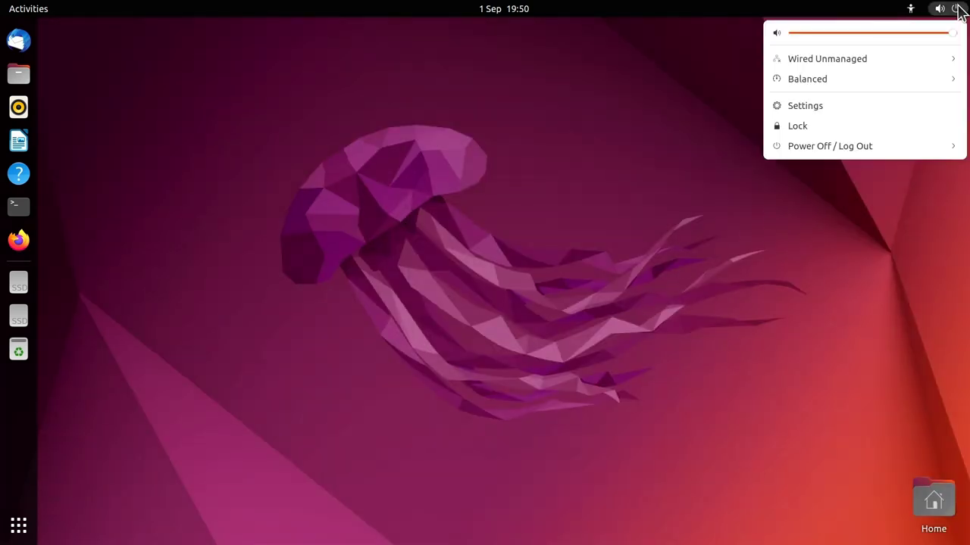
pyautogui.click(844, 146)
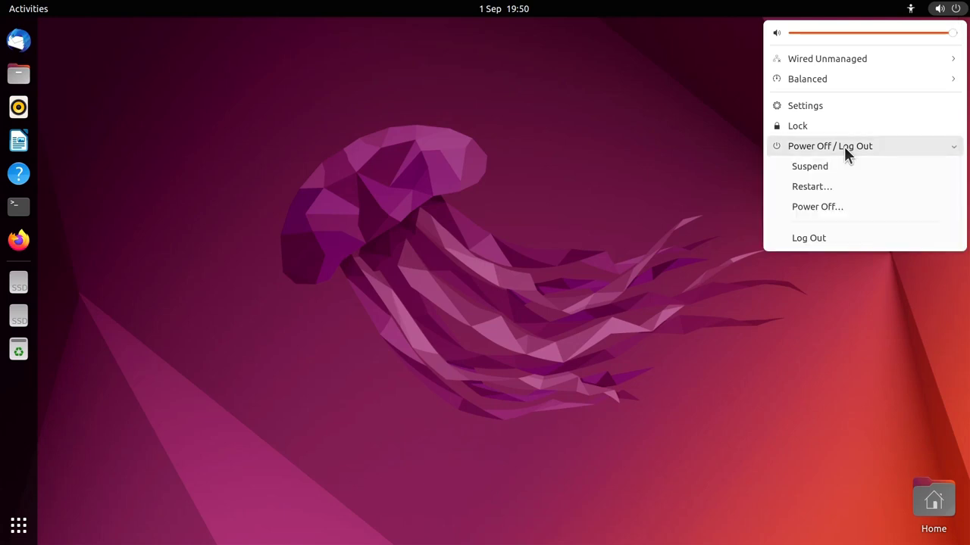
pyautogui.click(827, 186)
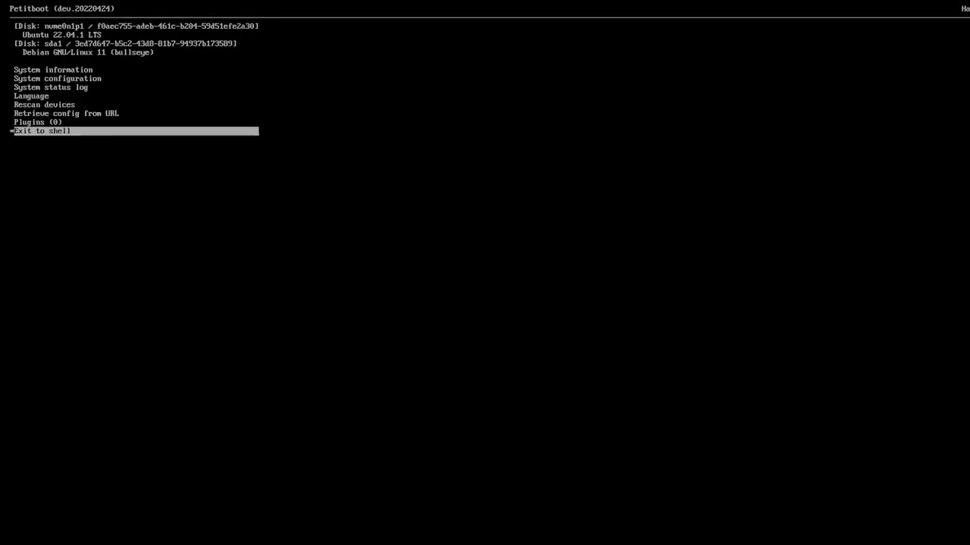
# Boot Debian GNU/Linux 11 (bullseye) from disk sda1 in Petitboot and log in with the account's username and password
pyautogui.press('Up')
pyautogui.press('Up')
pyautogui.press('Up')
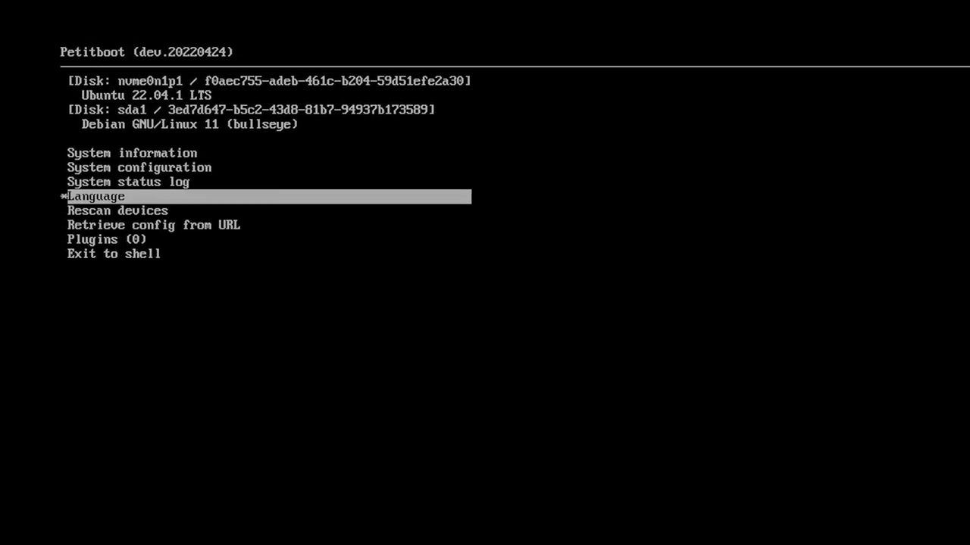
pyautogui.press('Up')
pyautogui.press('Up')
pyautogui.press('Up')
pyautogui.press('Up')
pyautogui.press('Up')
pyautogui.press('Up')
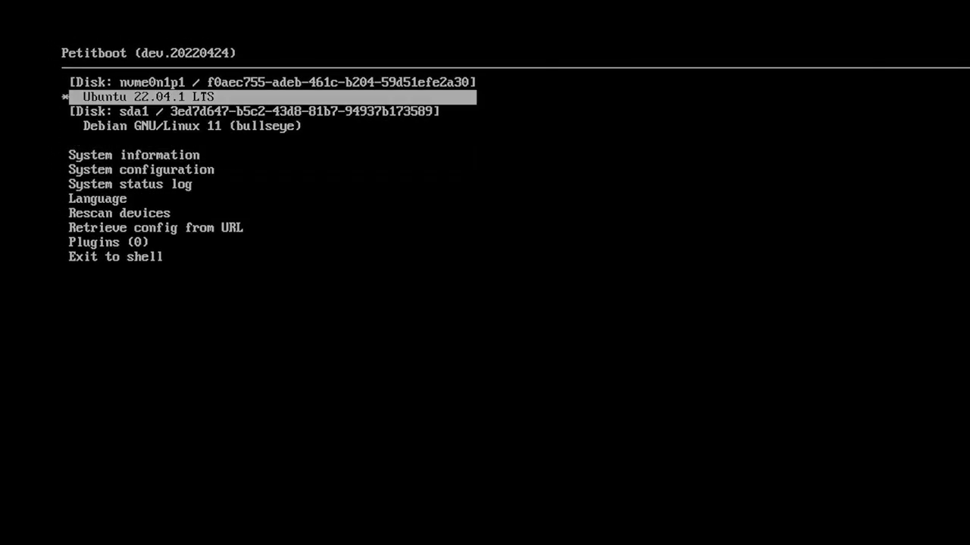
pyautogui.press('Down')
pyautogui.press('Down')
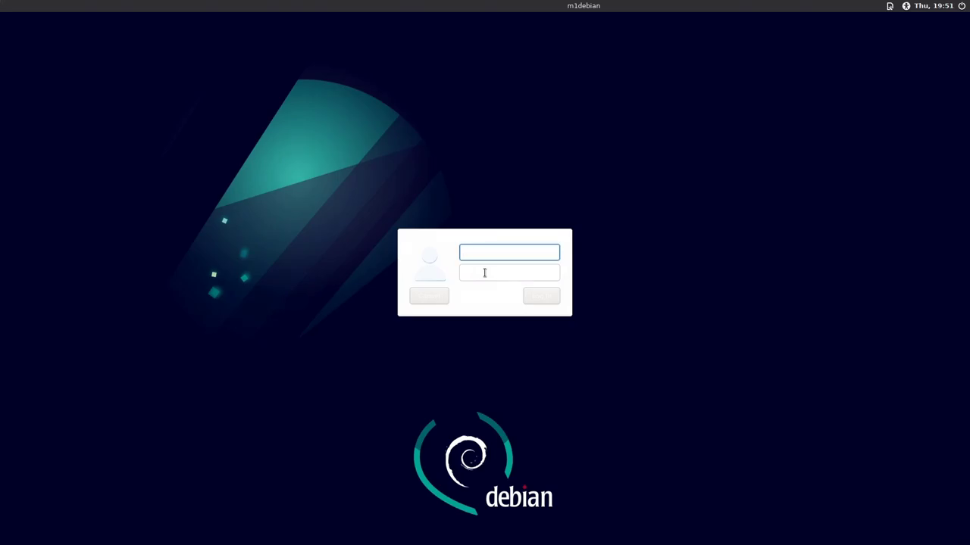
pyautogui.click(484, 272)
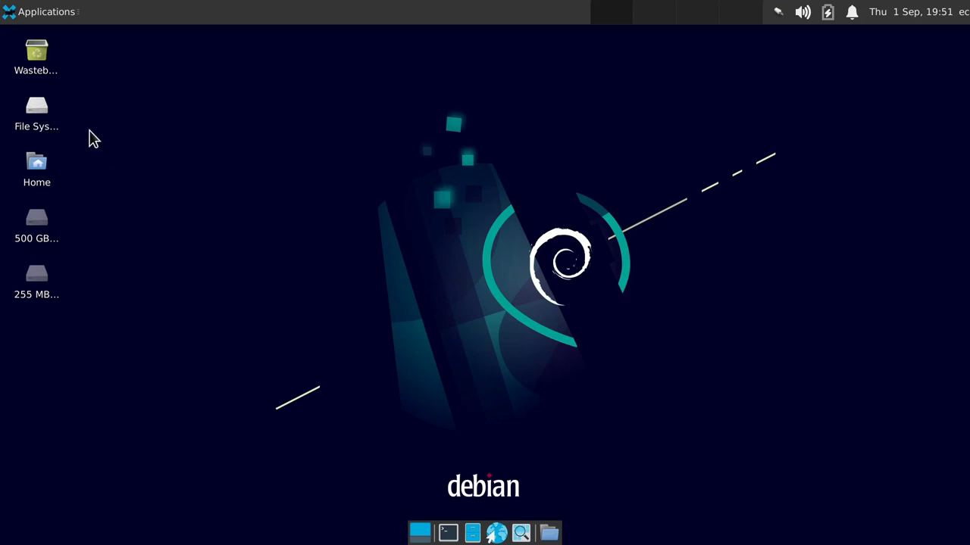
# Open the Xfce Task Manager, move its window towards the desktop's centre, and examine the CPU and memory usage
pyautogui.click(38, 15)
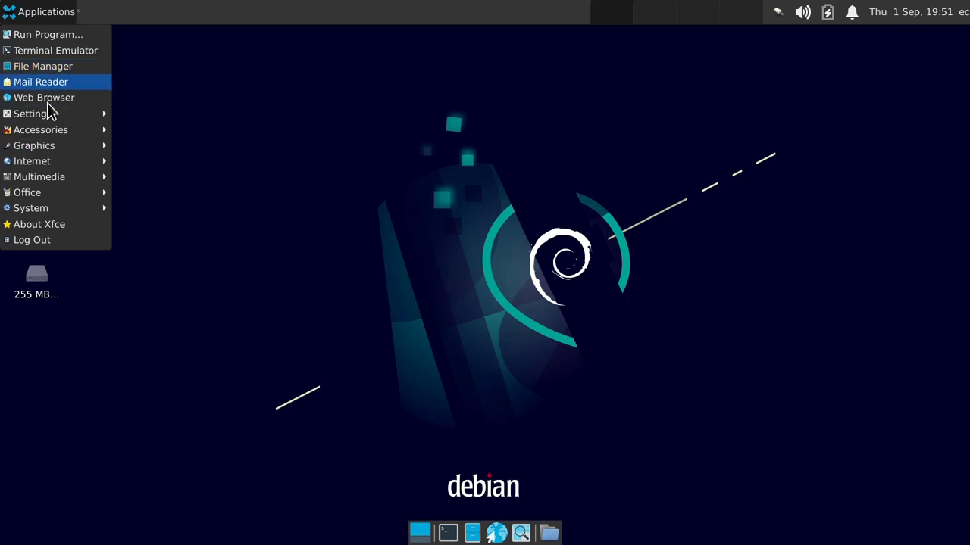
pyautogui.moveTo(89, 213)
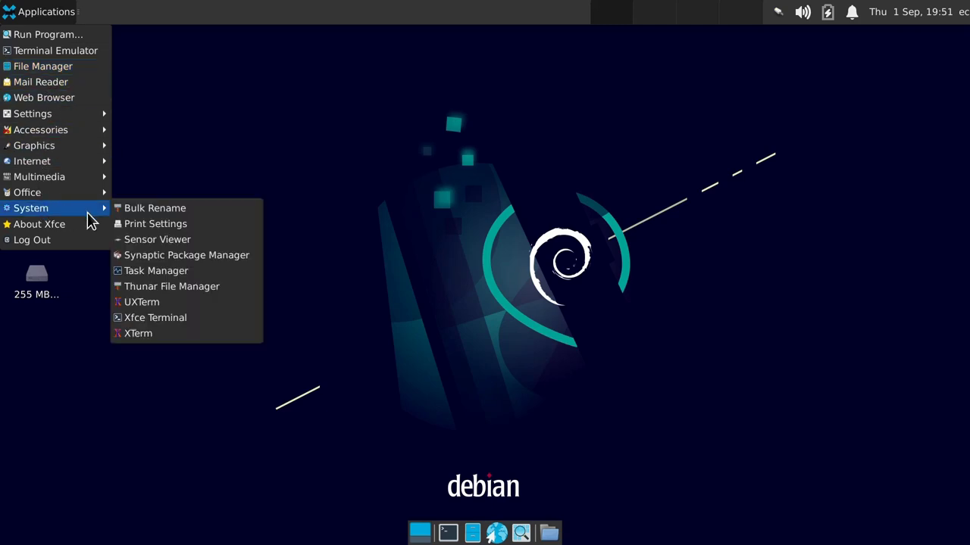
pyautogui.click(174, 273)
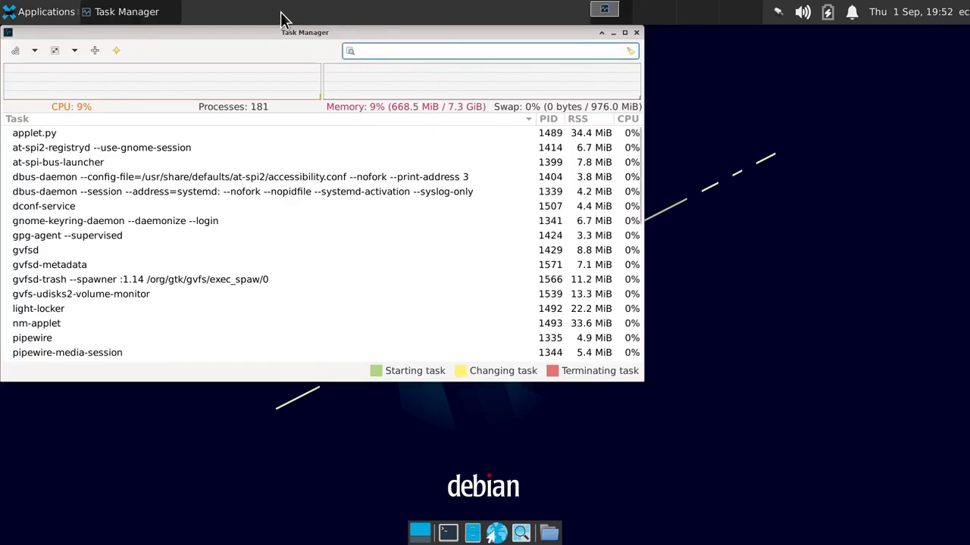
pyautogui.moveTo(263, 32); pyautogui.dragTo(381, 103)
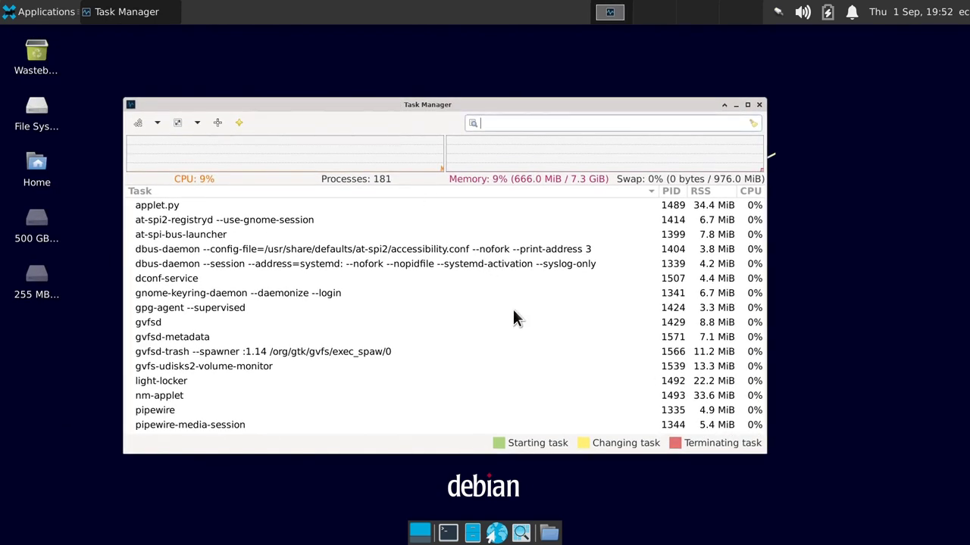